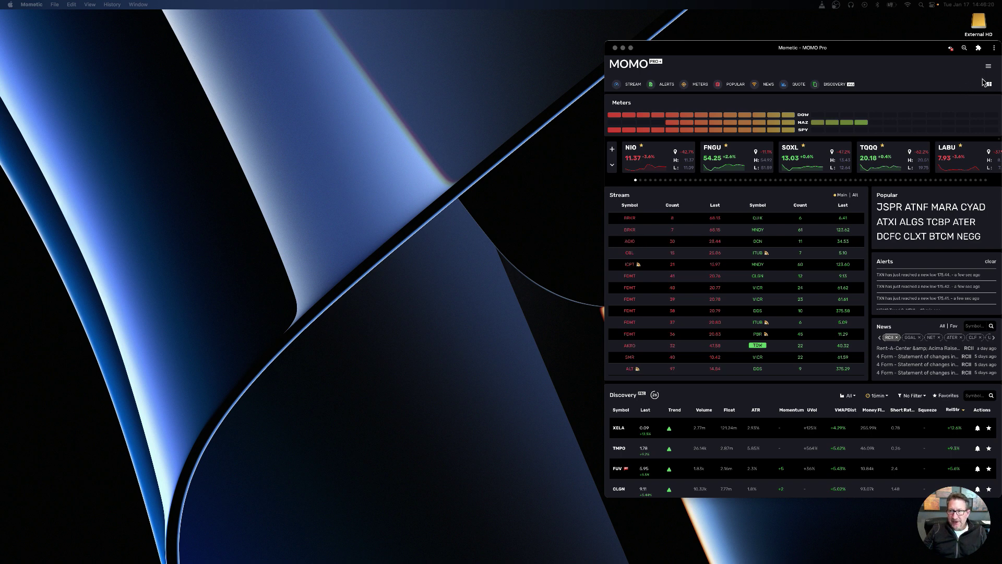
View the layout choices, and hide and restore the Popular and Quote panels
click(989, 85)
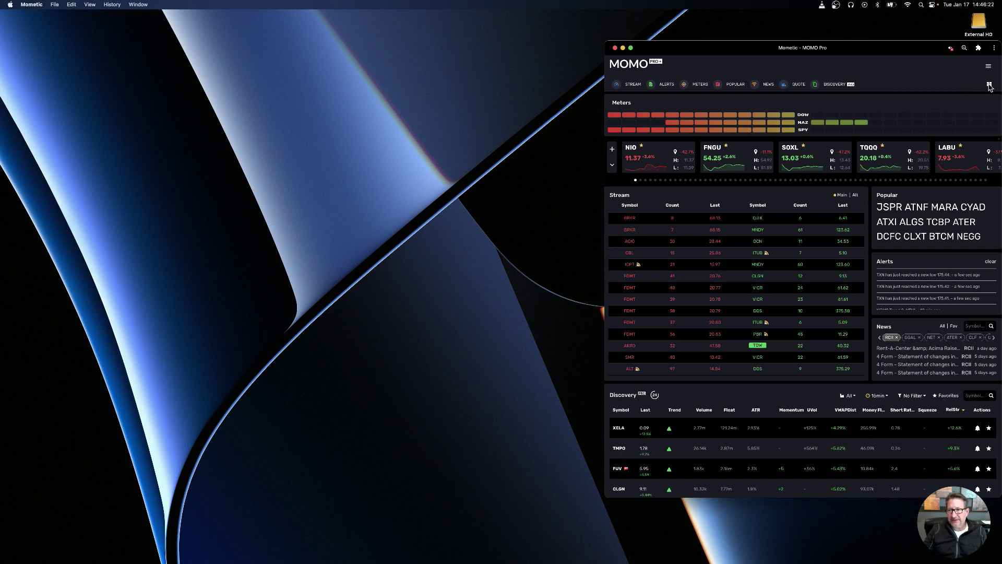
click(989, 86)
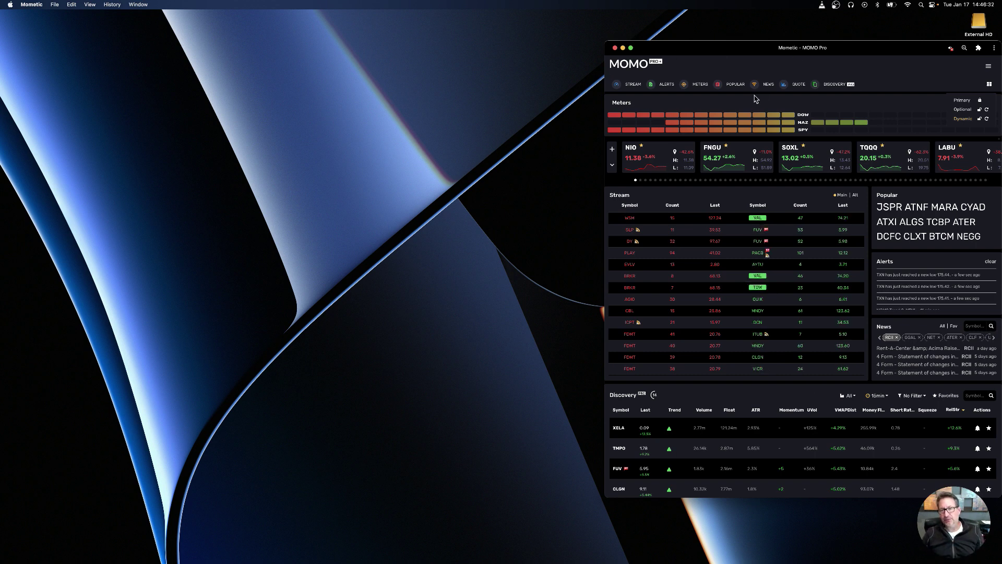
click(737, 85)
click(736, 85)
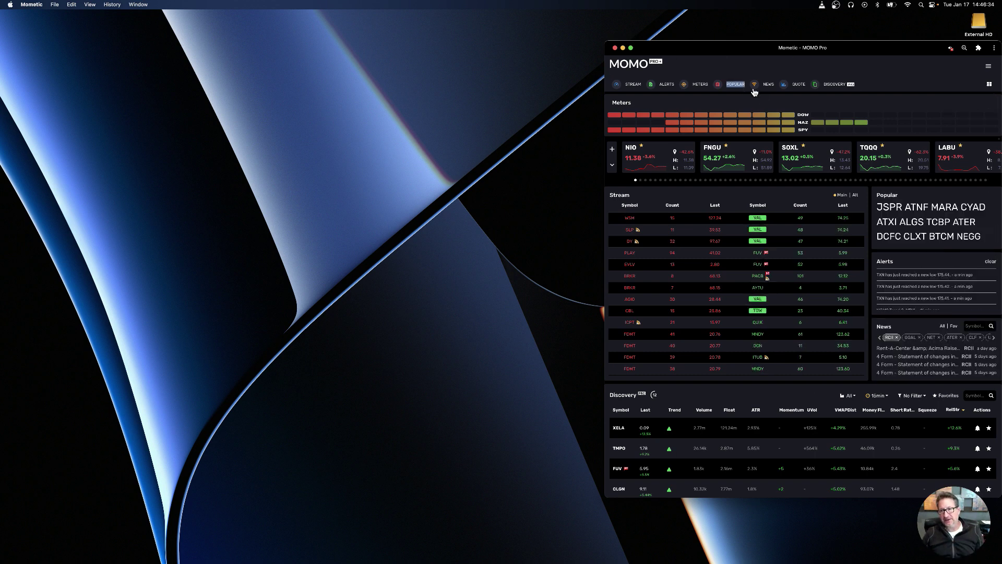
click(795, 85)
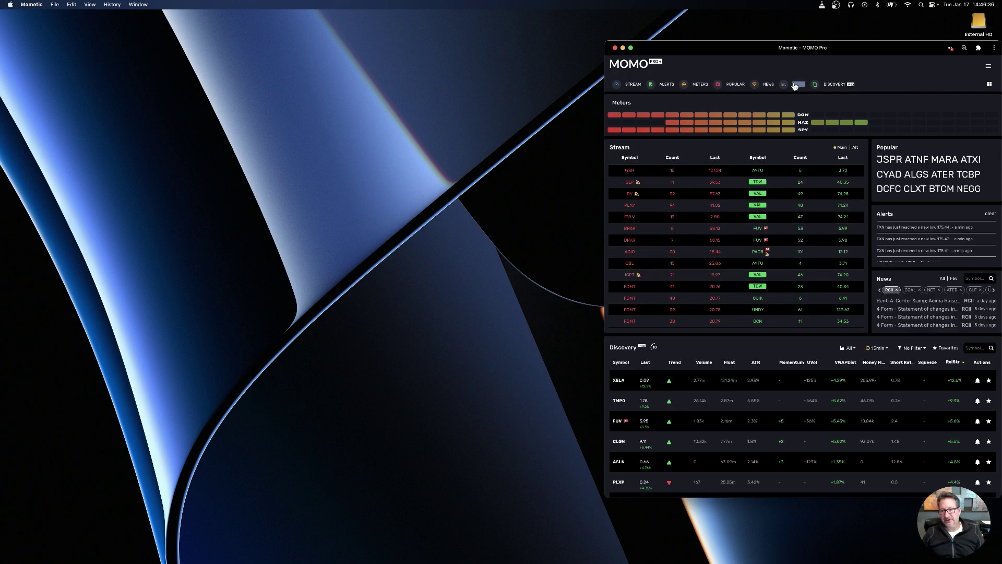
click(794, 85)
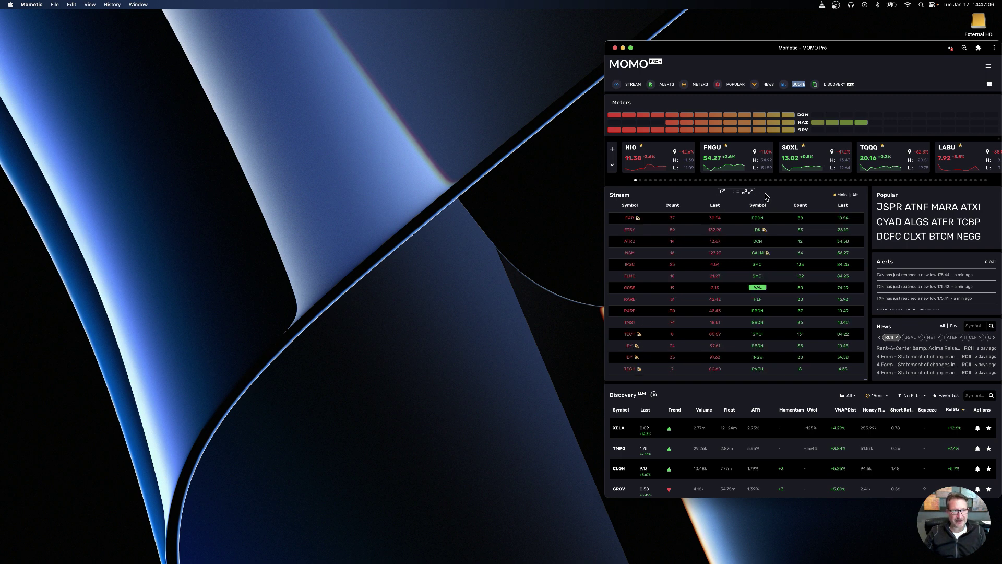
Examine the Primary, Optional and Dynamic choices in the layout list
click(989, 85)
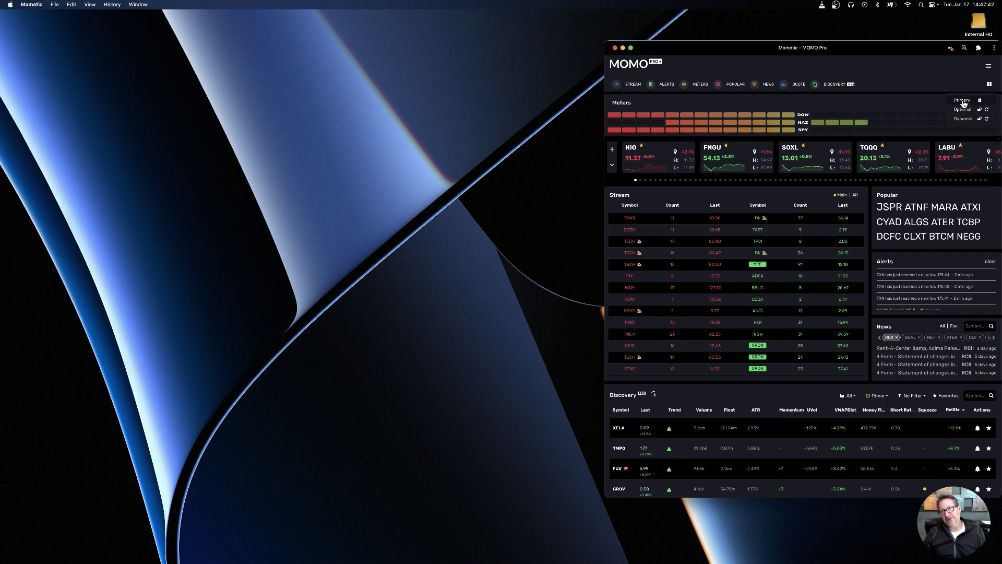
drag(887, 49, 888, 53)
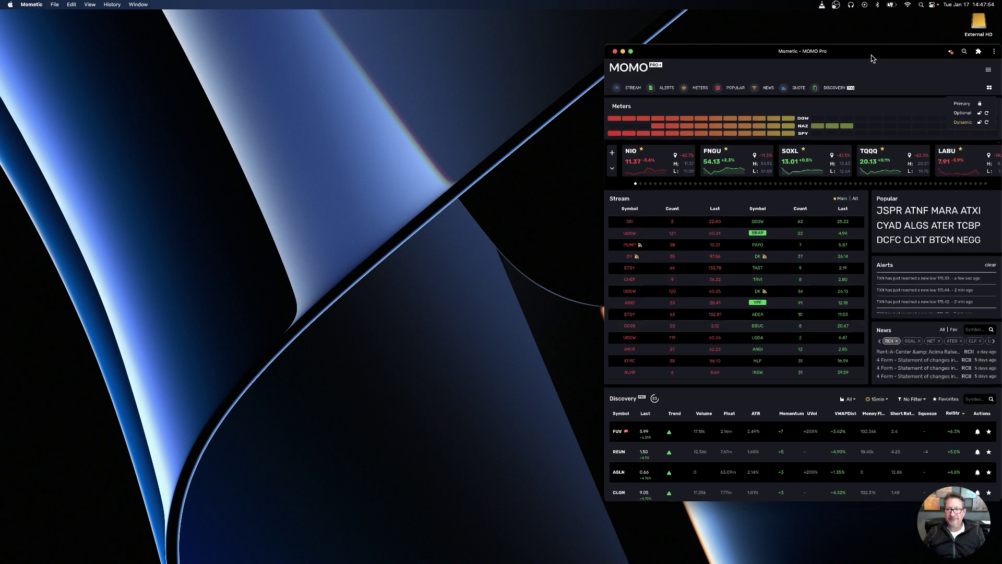
drag(871, 59, 869, 56)
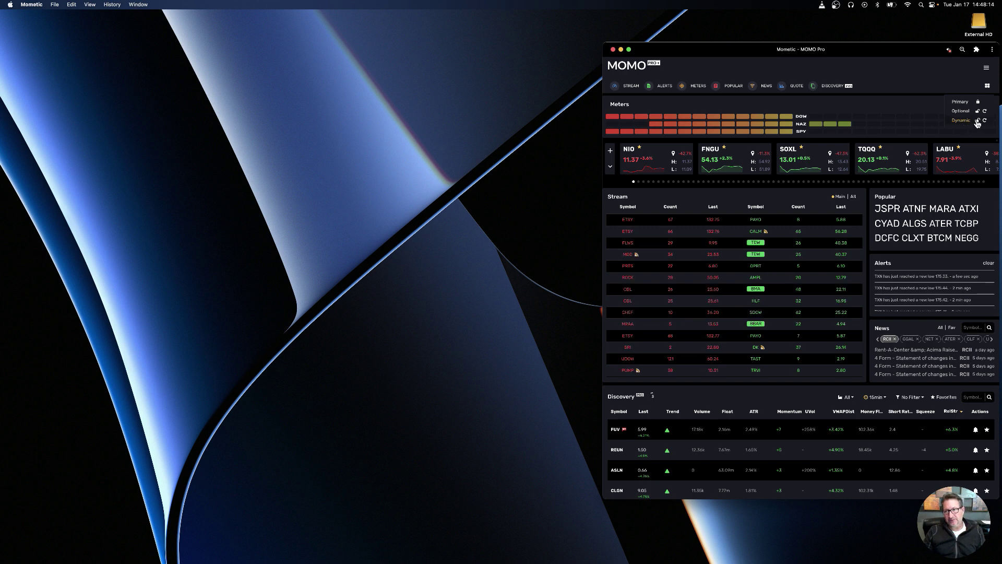
Enlarge the Stream panel to the full width of the dashboard, and reset the Dynamic layout to its default arrangement
mouse_move(770, 201)
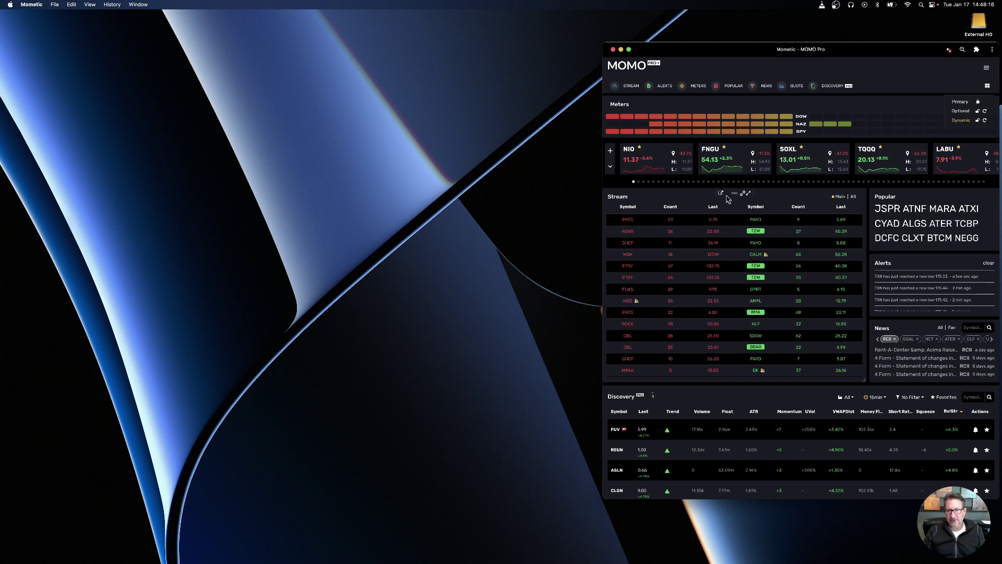
mouse_move(734, 194)
mouse_down()
mouse_move(707, 229)
mouse_move(740, 195)
mouse_up()
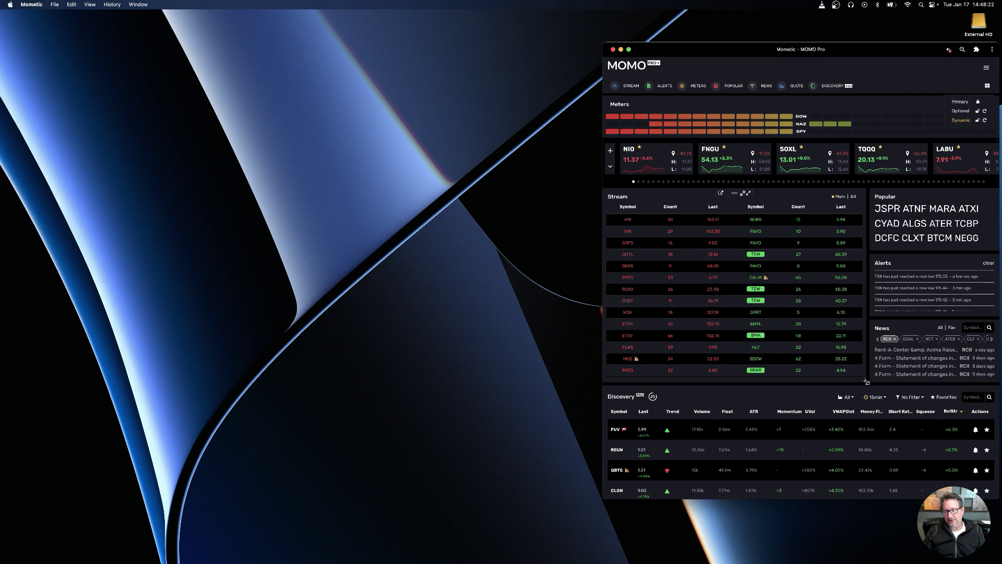
drag(865, 380, 997, 392)
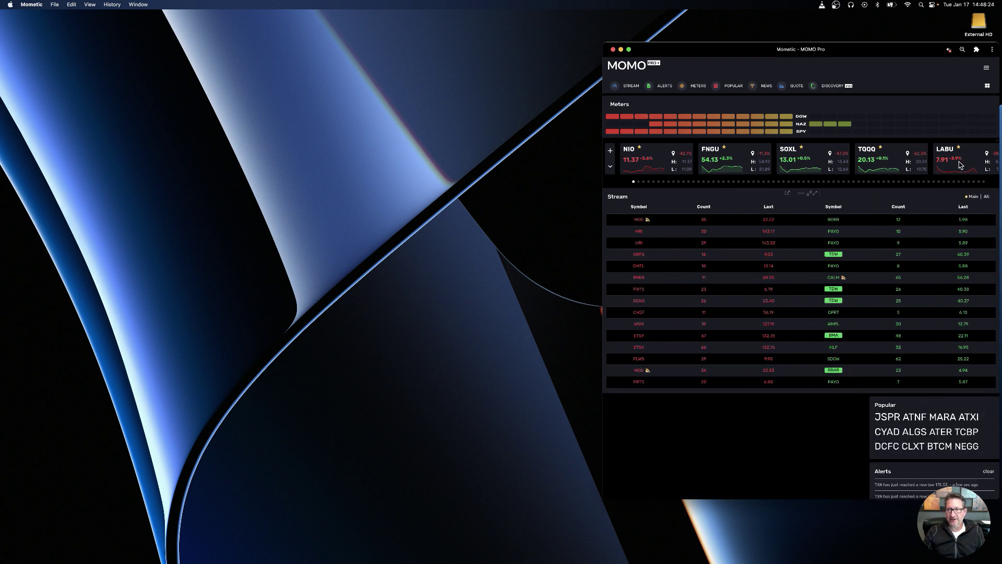
click(986, 85)
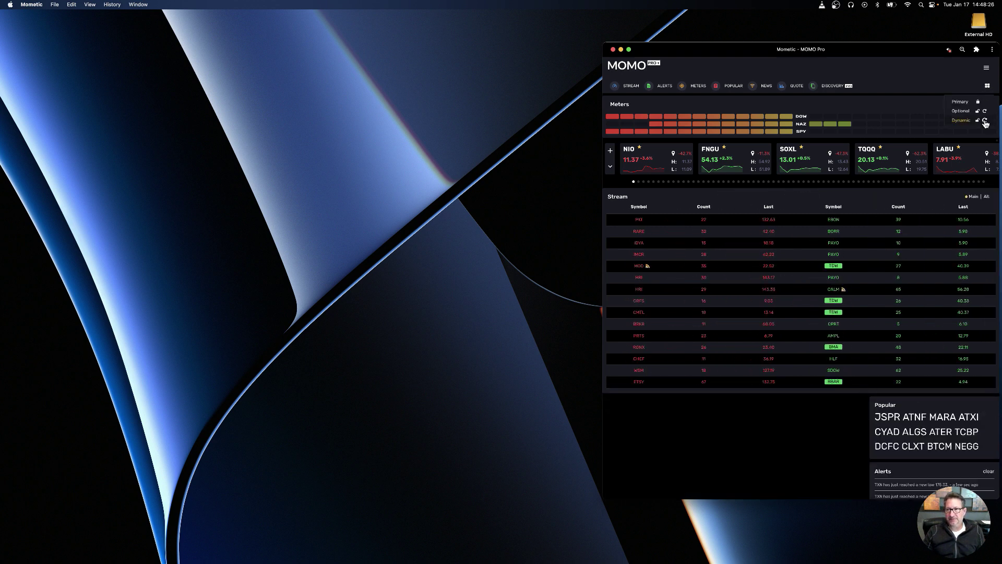
click(985, 120)
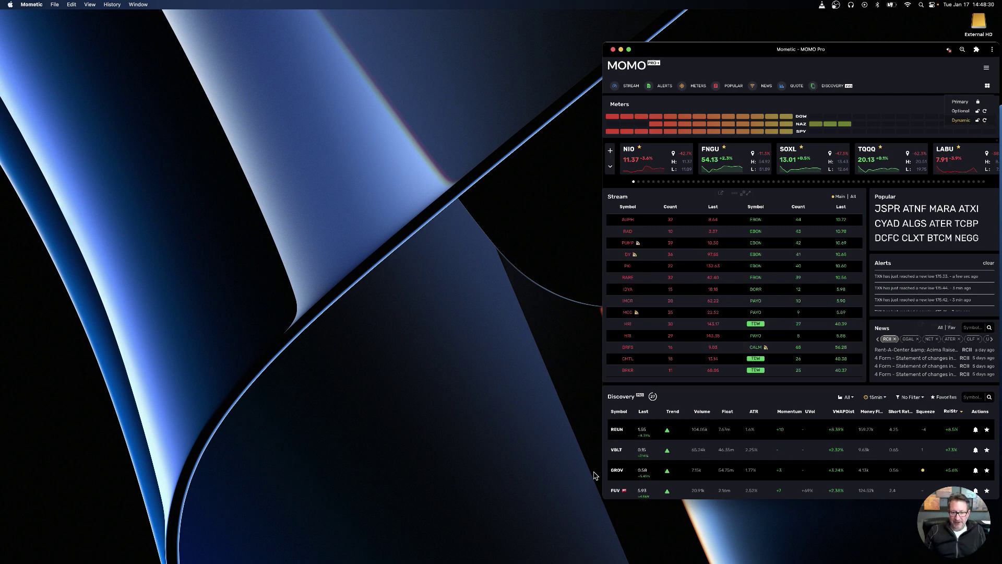
Widen the dashboard window across about two thirds of the desktop and switch to the Optional layout
drag(604, 474, 313, 465)
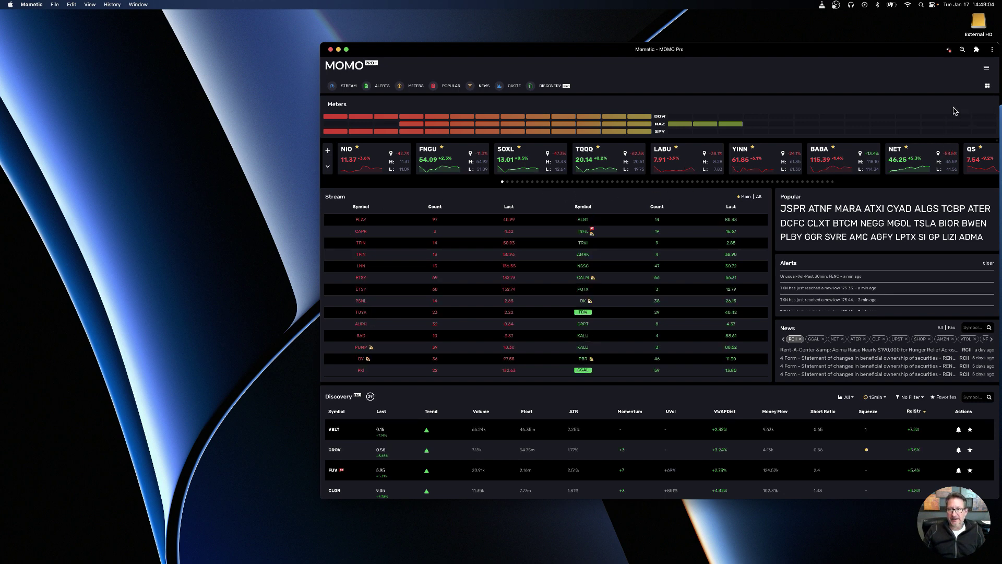
mouse_move(986, 86)
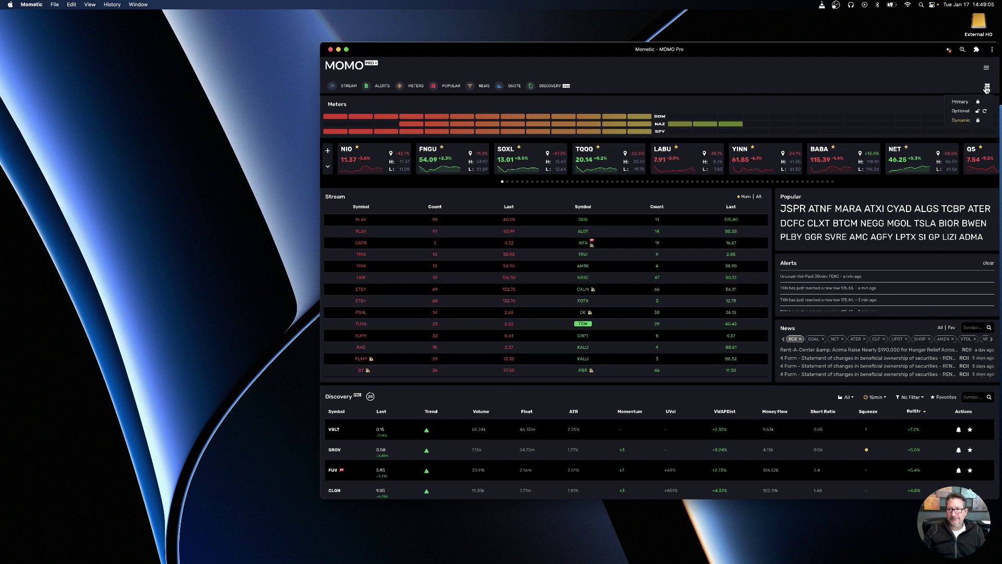
click(963, 112)
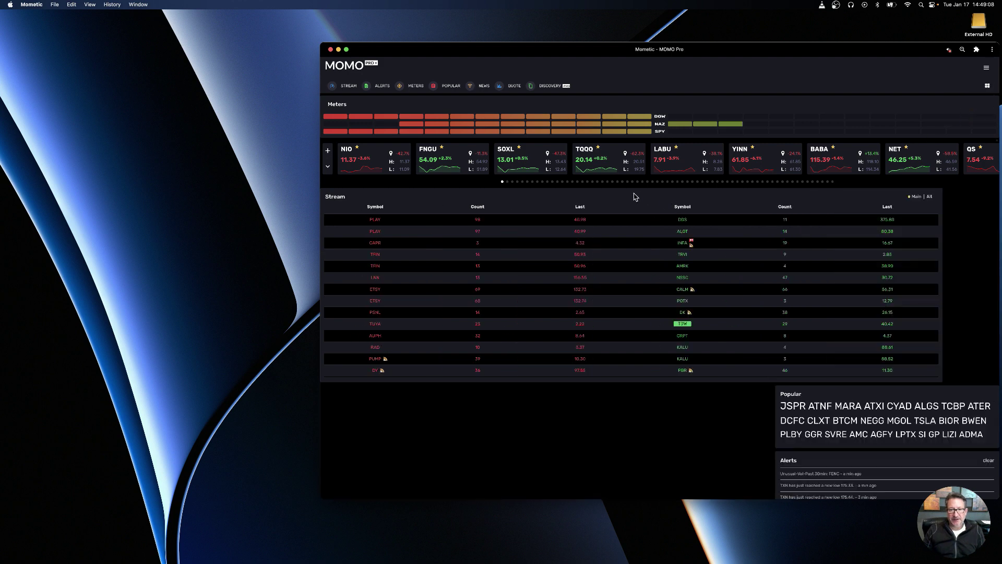
Pop the Stream panel out into its own window, and place it enlarged on the free desktop area beside the dashboard
mouse_move(622, 198)
drag(627, 198, 676, 194)
click(675, 195)
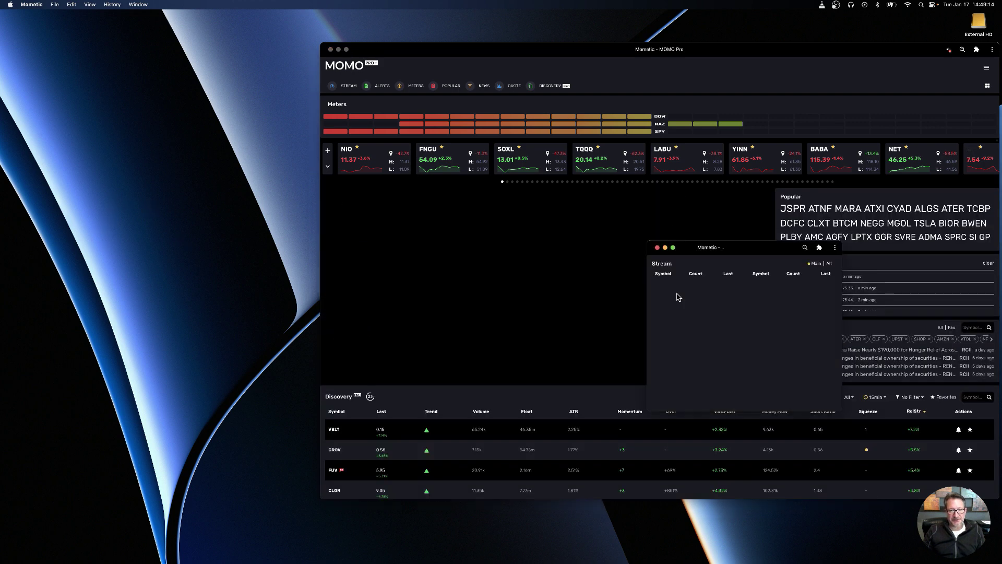
drag(734, 249, 137, 157)
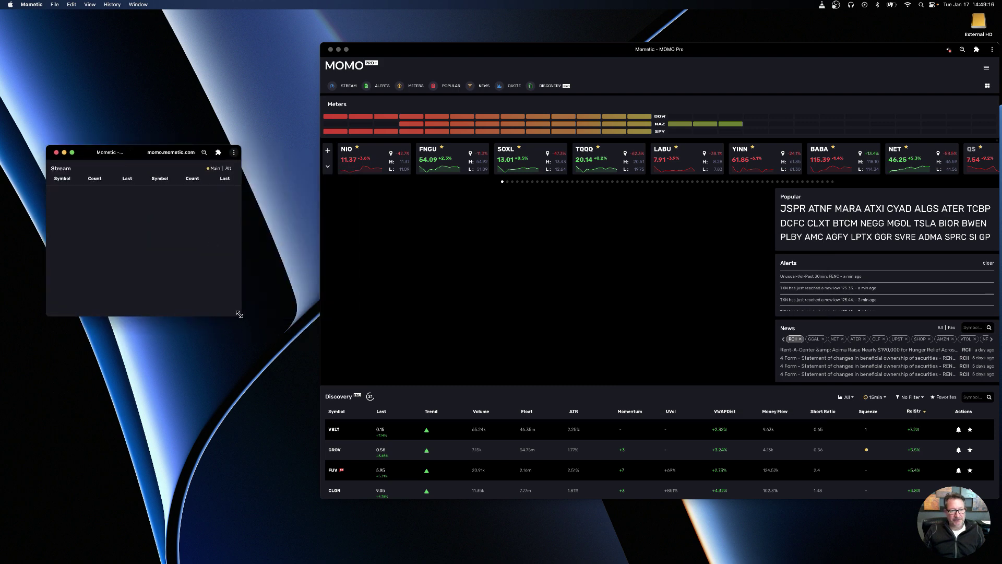
drag(241, 316, 292, 356)
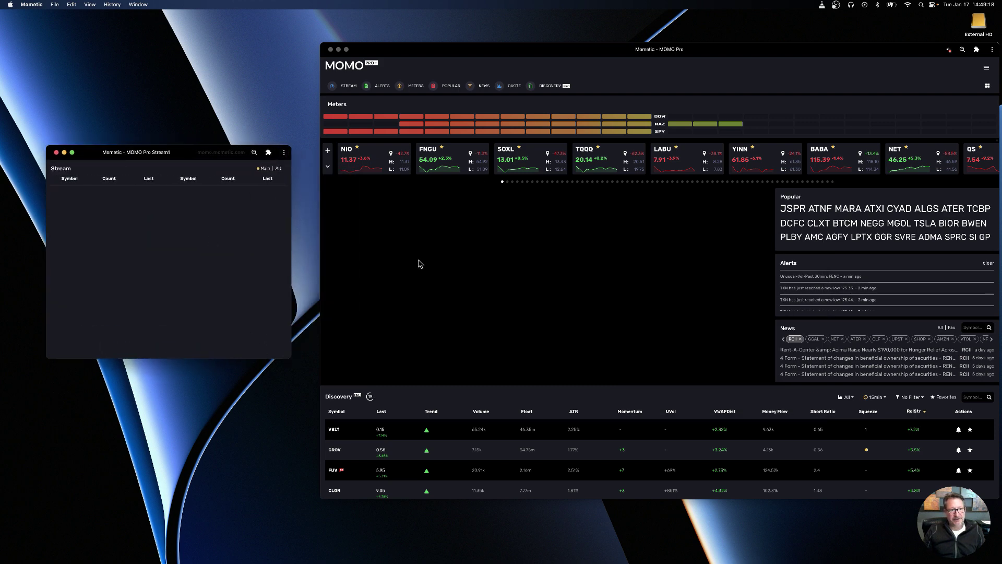
Lock the Optional layout with the detached Stream window and switch to the Dynamic layout
click(988, 86)
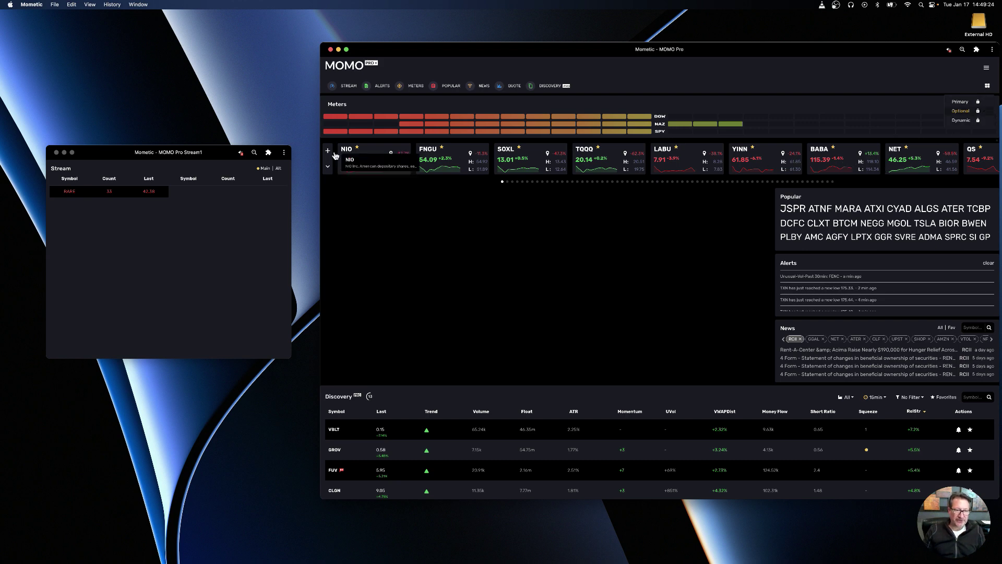
click(965, 121)
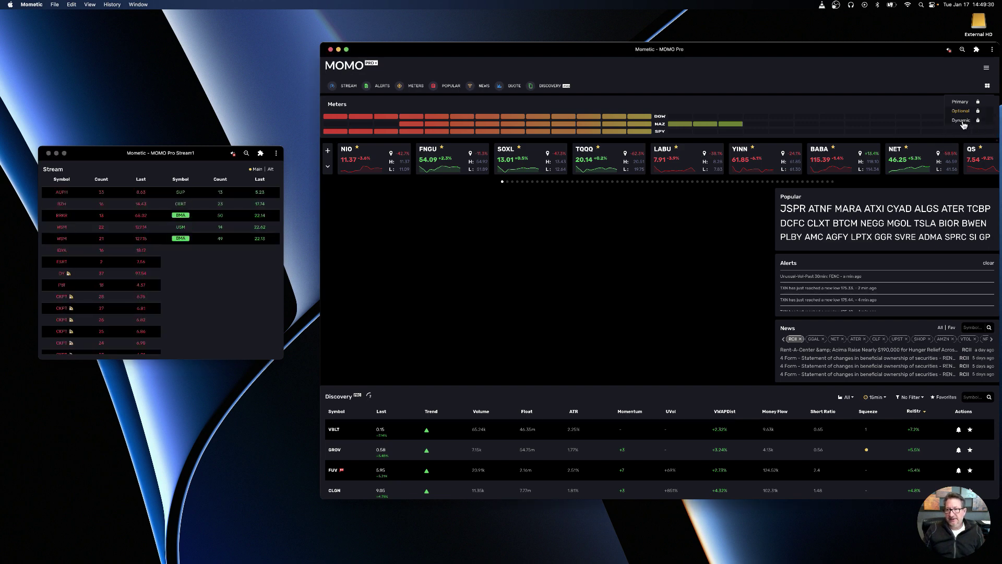
click(965, 121)
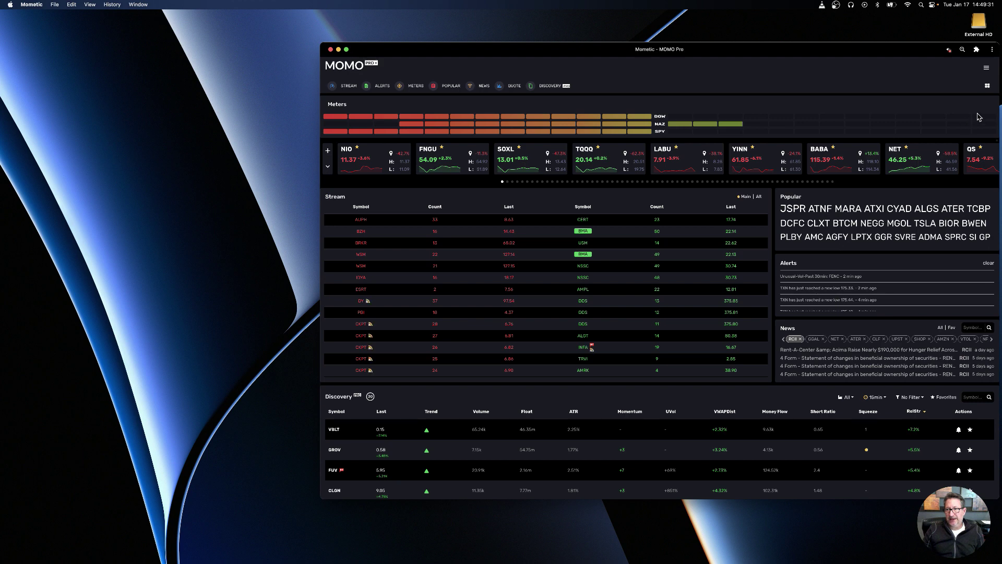
Switch back to the Optional layout and enlarge its detached Stream window slightly
click(987, 87)
click(963, 113)
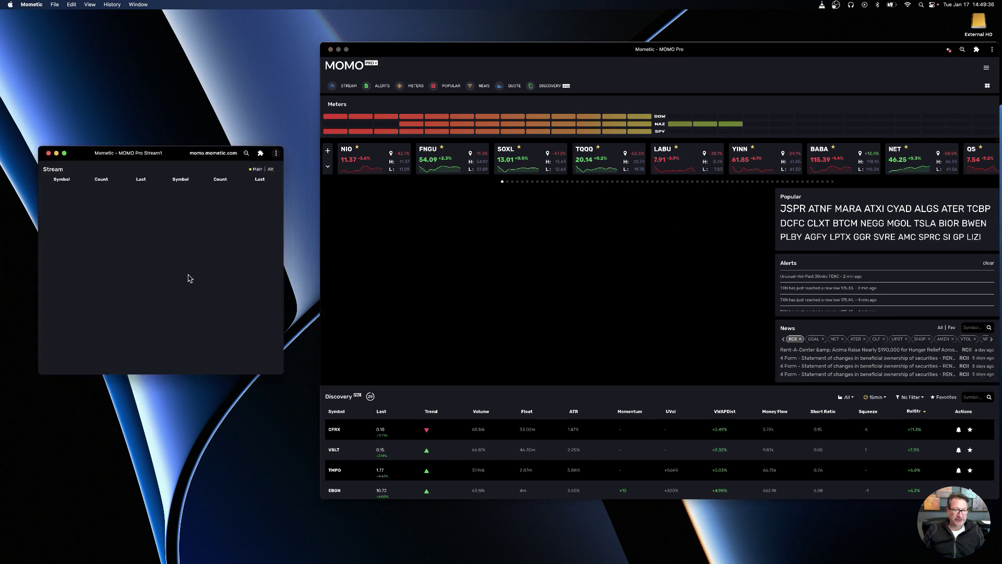
drag(279, 370, 300, 384)
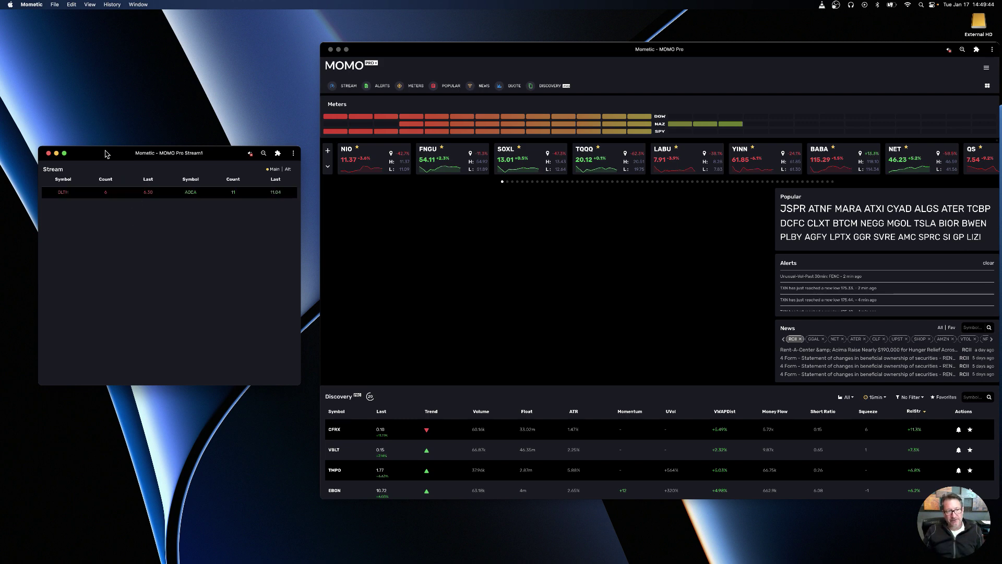
Move the detached Stream window to the upper-left corner of the desktop and shrink it slightly
mouse_move(106, 154)
mouse_down()
mouse_move(217, 291)
mouse_move(389, 563)
mouse_move(190, 246)
mouse_move(111, 160)
mouse_up()
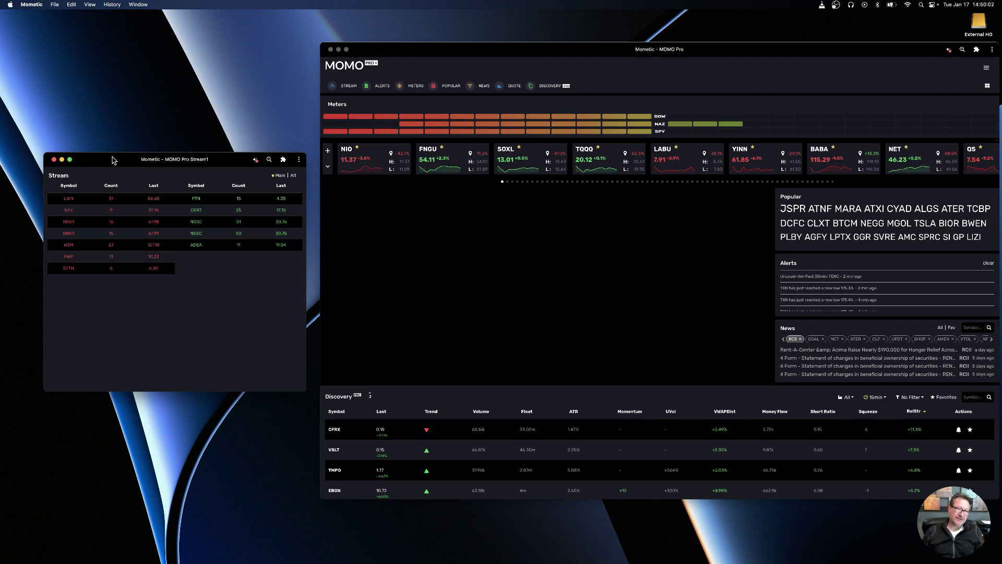
drag(153, 165, 127, 31)
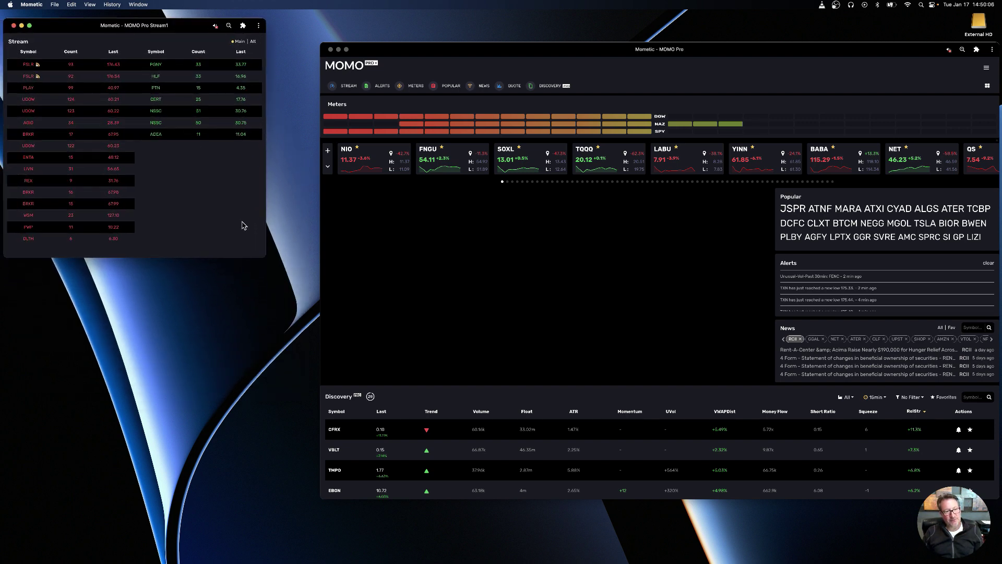
drag(262, 254, 251, 230)
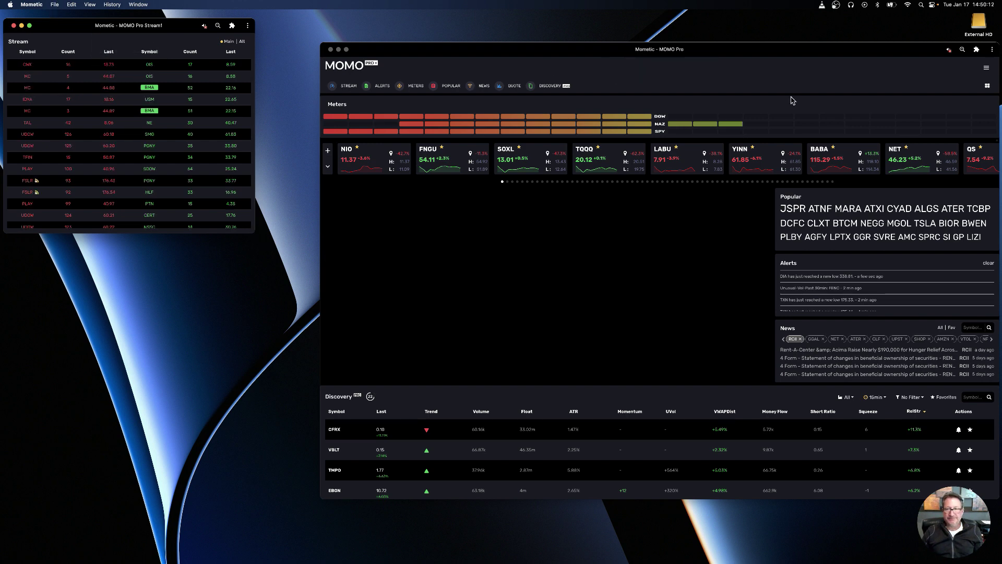
Unlock the Optional layout and hide its Popular and Quote panels
click(988, 87)
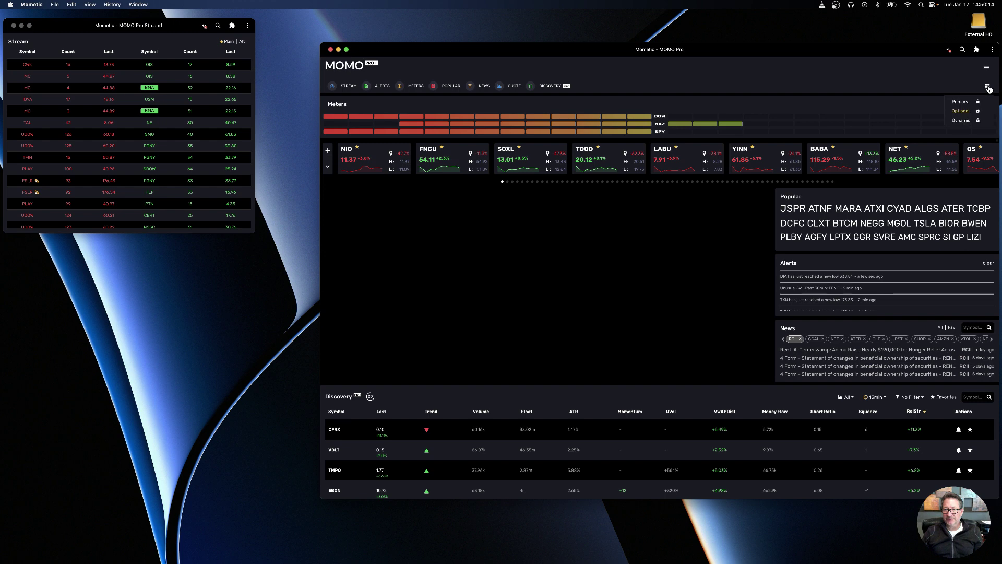
click(979, 112)
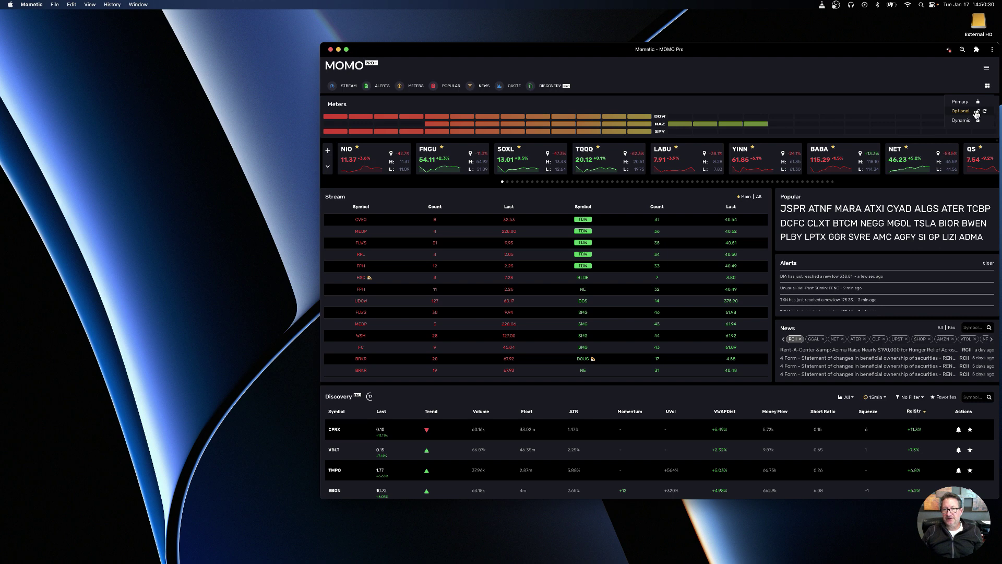
click(450, 88)
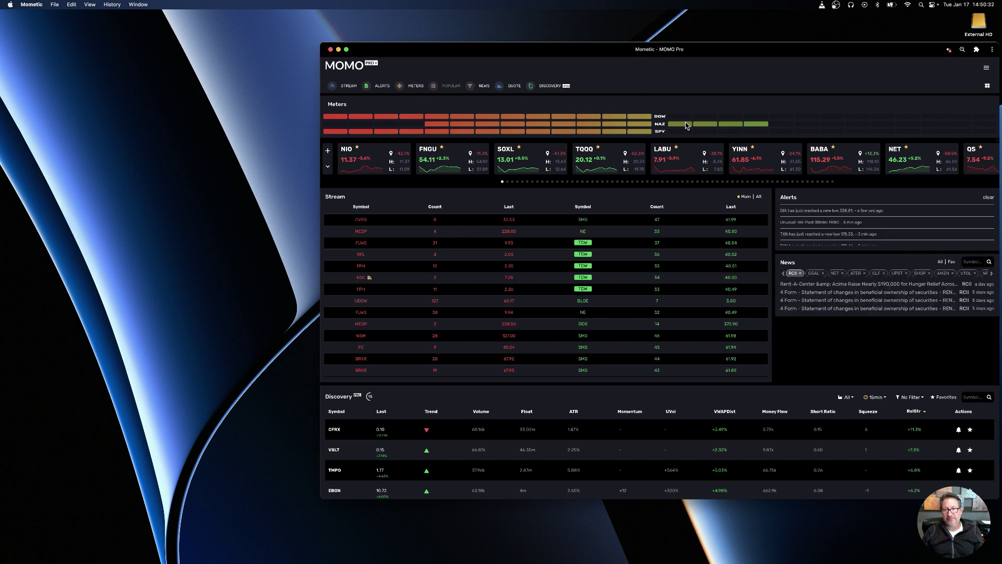
click(517, 87)
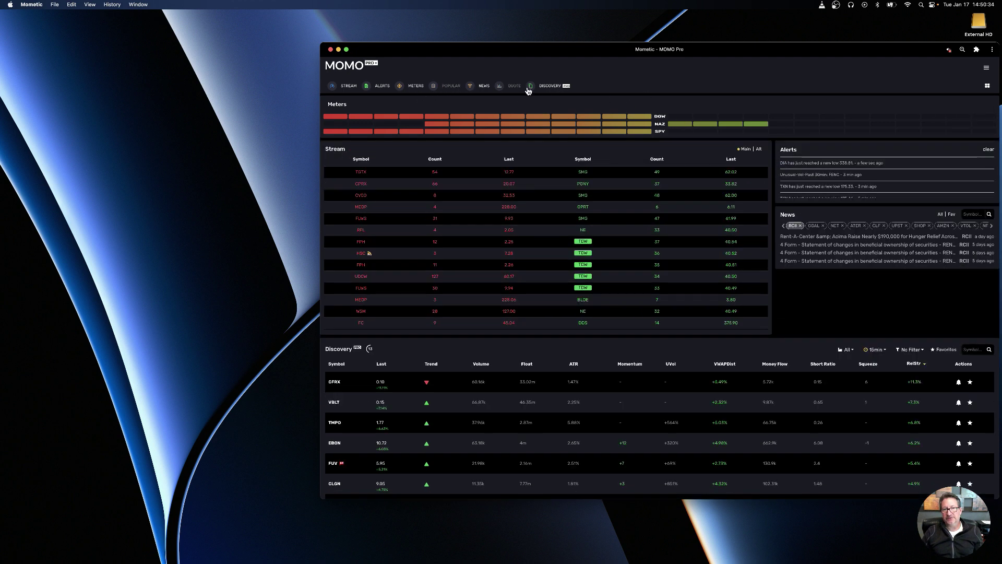
Lock the Optional layout without the Popular and Quote panels, and switch to the Dynamic layout
mouse_move(987, 89)
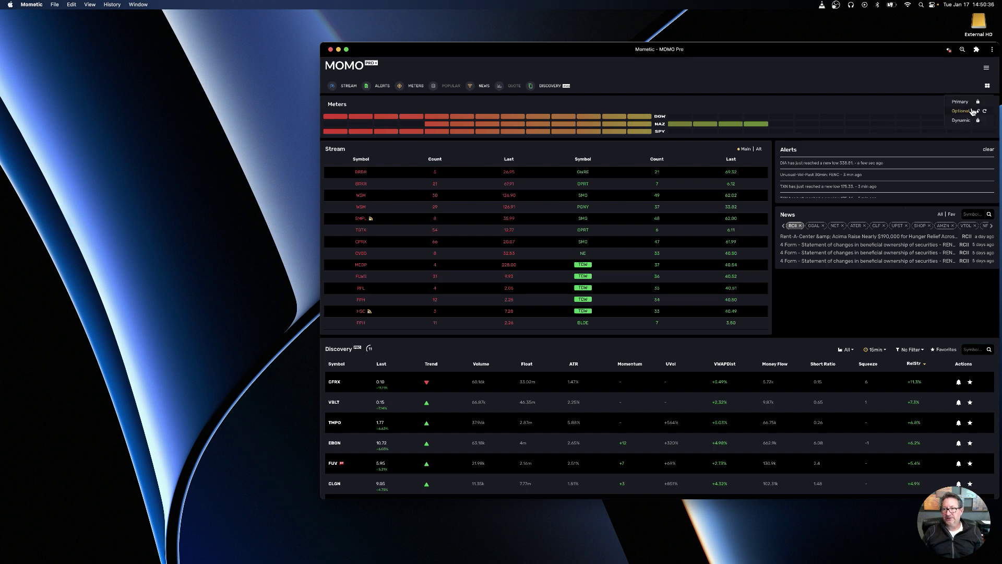
click(977, 111)
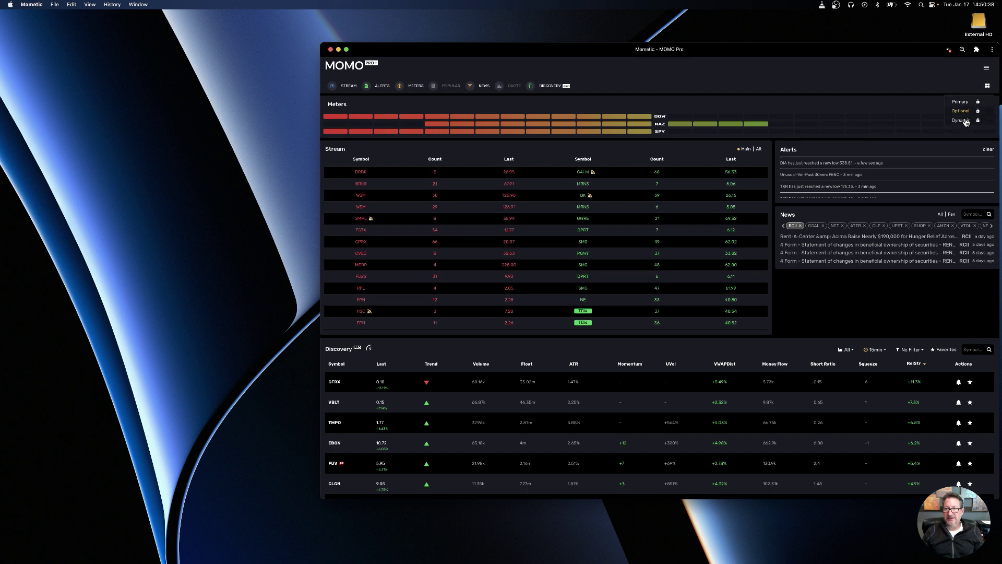
click(963, 121)
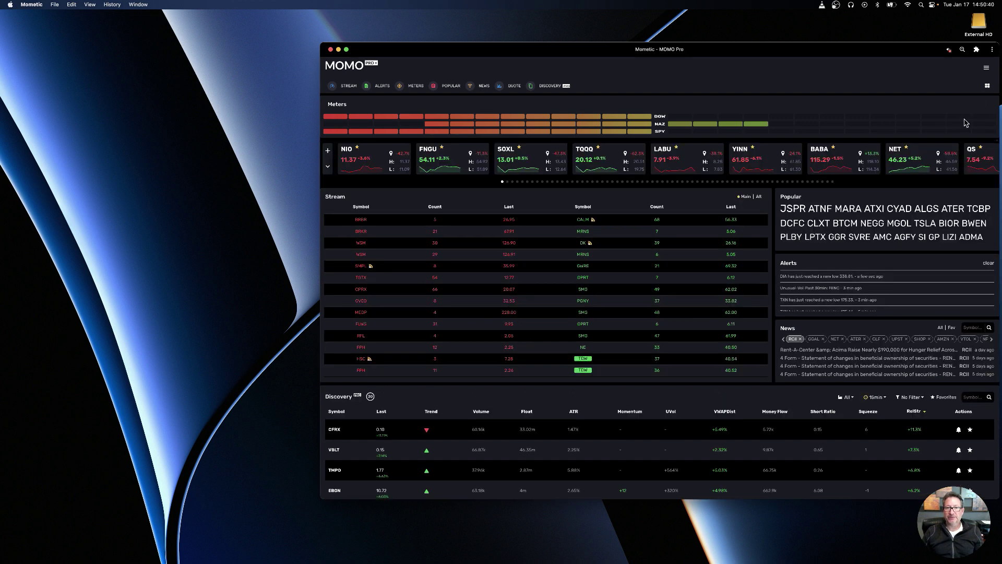
mouse_move(987, 88)
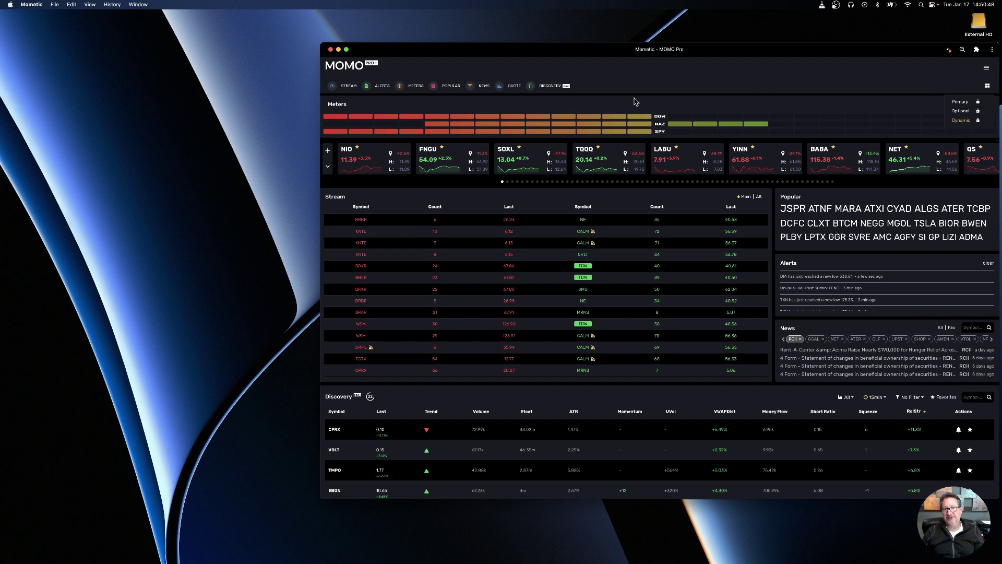
Switch to the Optional layout and reset its unlocked arrangement to the default panels
click(959, 112)
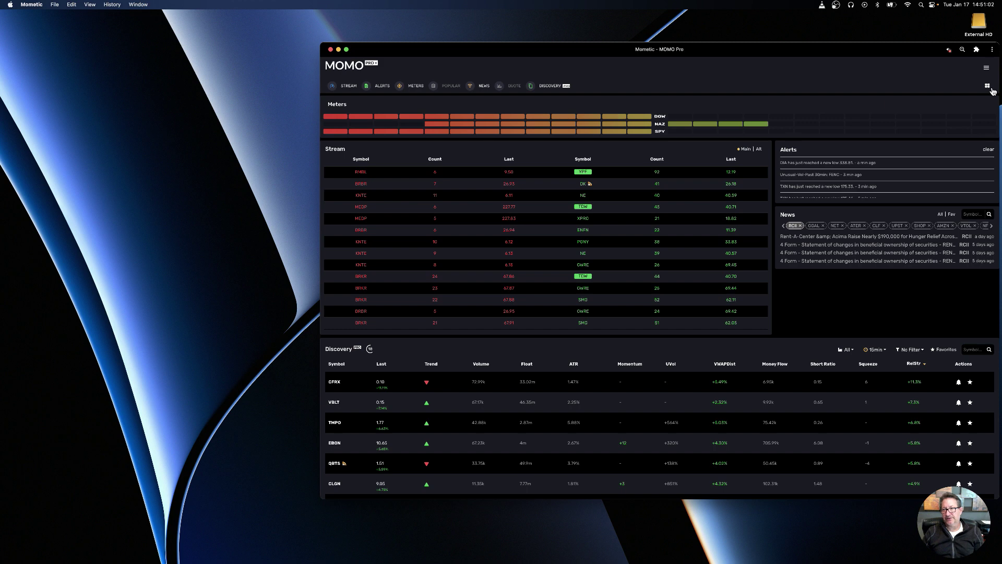
click(991, 88)
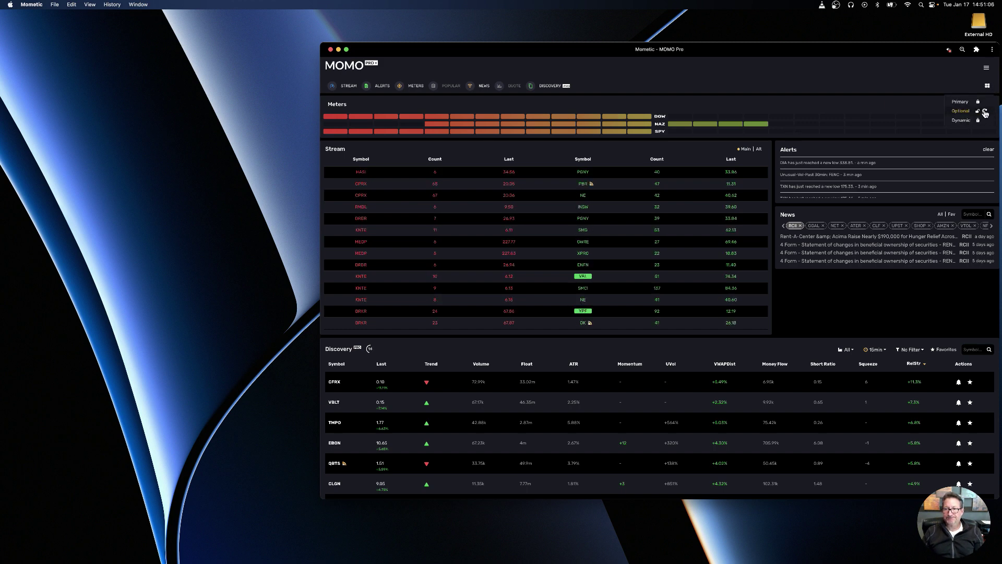
click(985, 113)
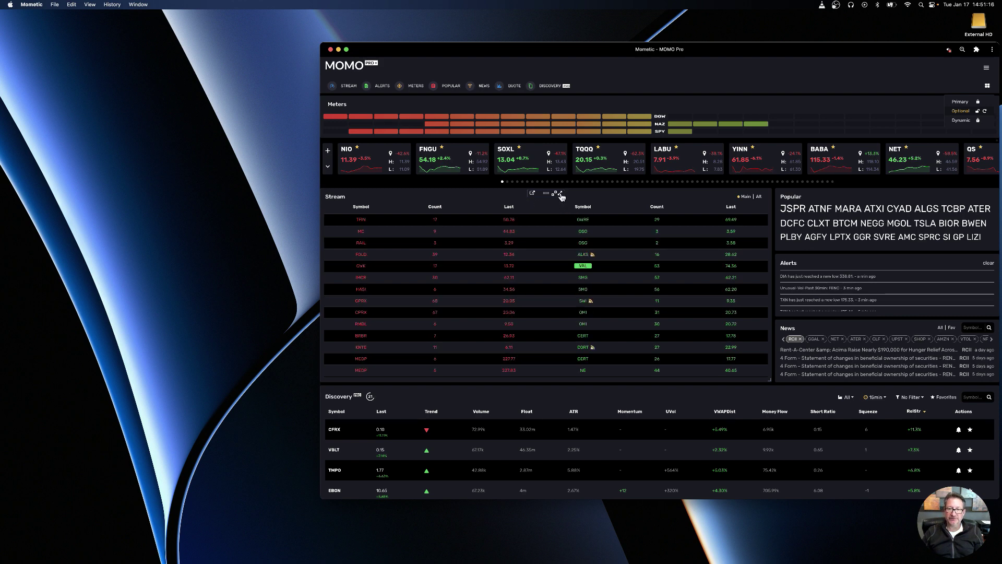
Maximize the Stream panel within the Optional layout and narrow the main window from its left edge
click(560, 195)
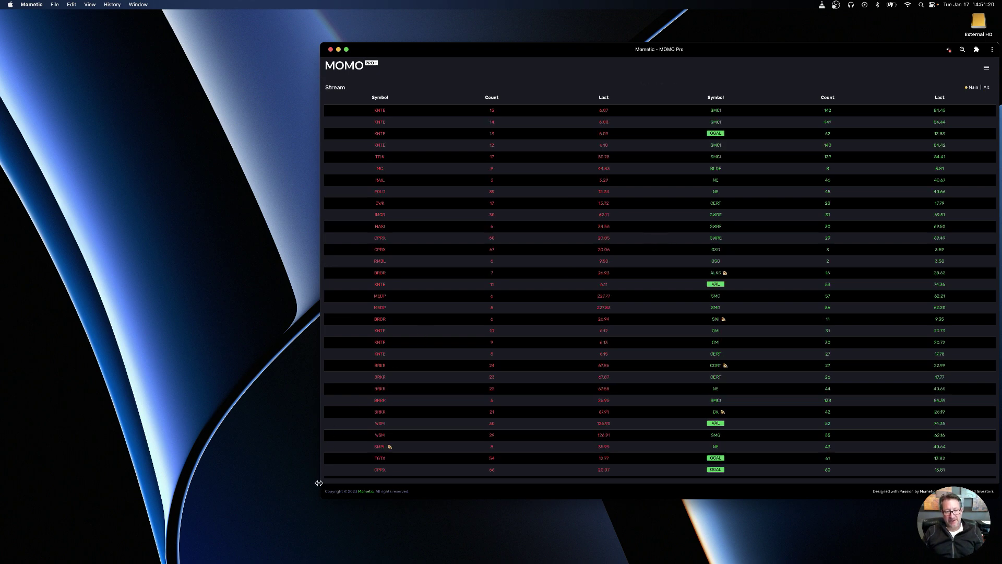
drag(321, 484, 579, 471)
mouse_move(824, 308)
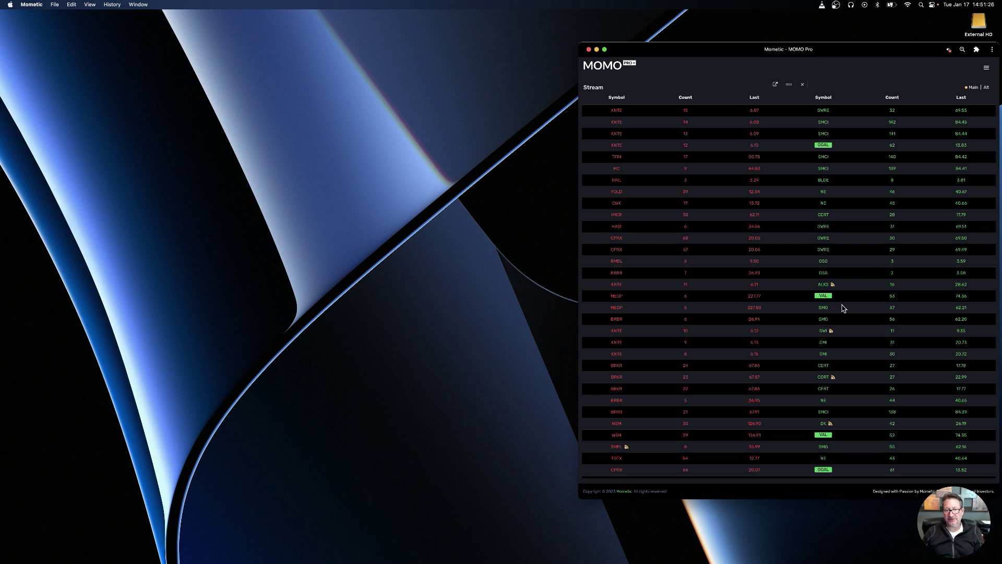
Detach the Stream panel into its own window, move it to the upper-left of the desktop and enlarge it
click(775, 85)
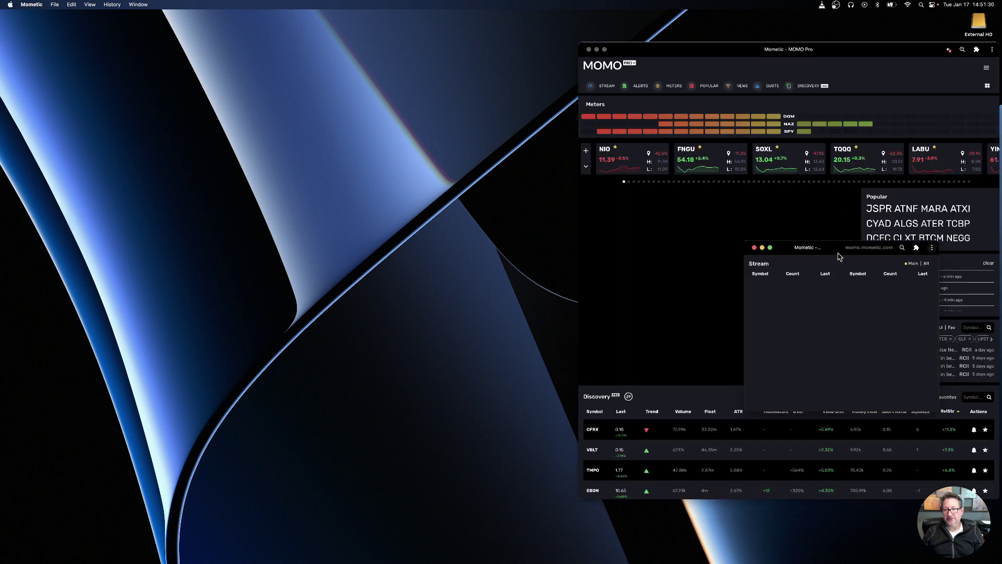
drag(289, 140, 119, 29)
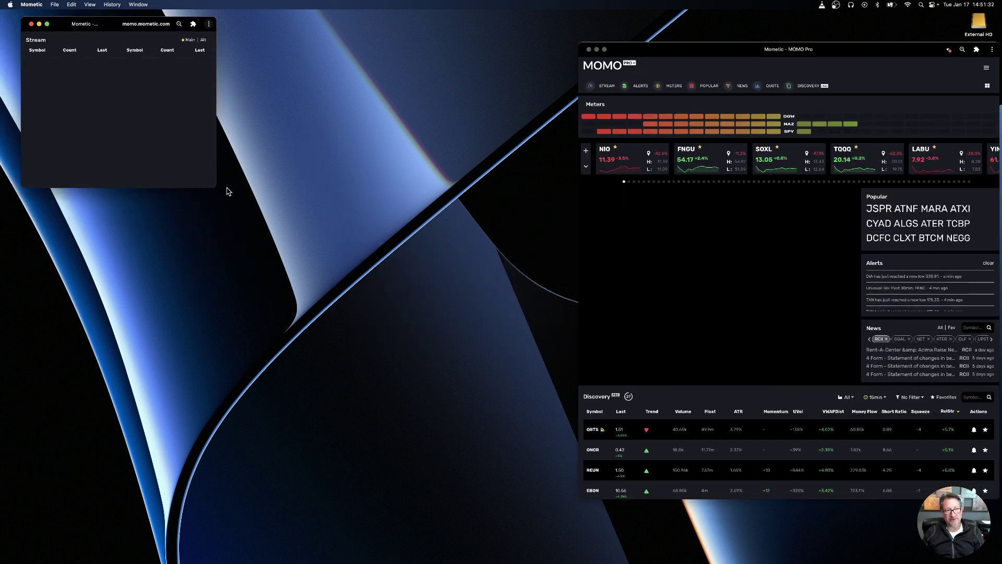
drag(217, 186, 400, 365)
Close the detached Stream window to return the Stream panel to the Optional layout
click(987, 87)
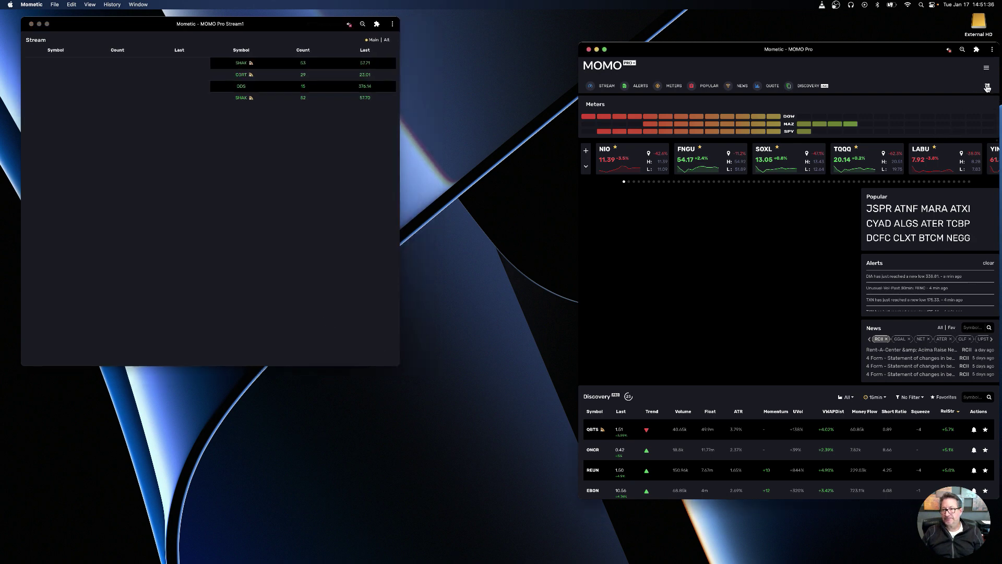
click(987, 87)
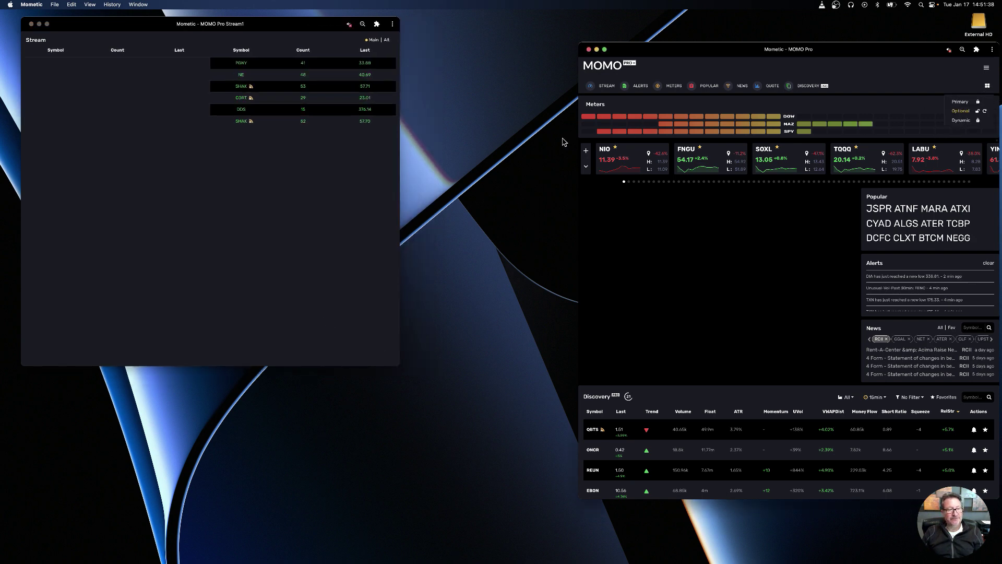
click(31, 24)
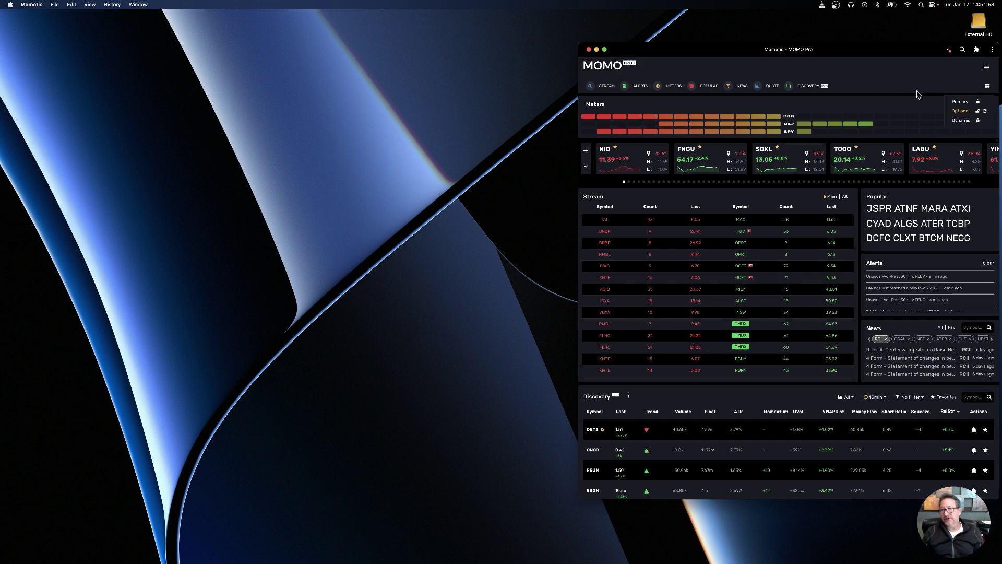
Switch to the Primary layout and shift its detached Stream2 window slightly to the left, extending it downward
click(969, 110)
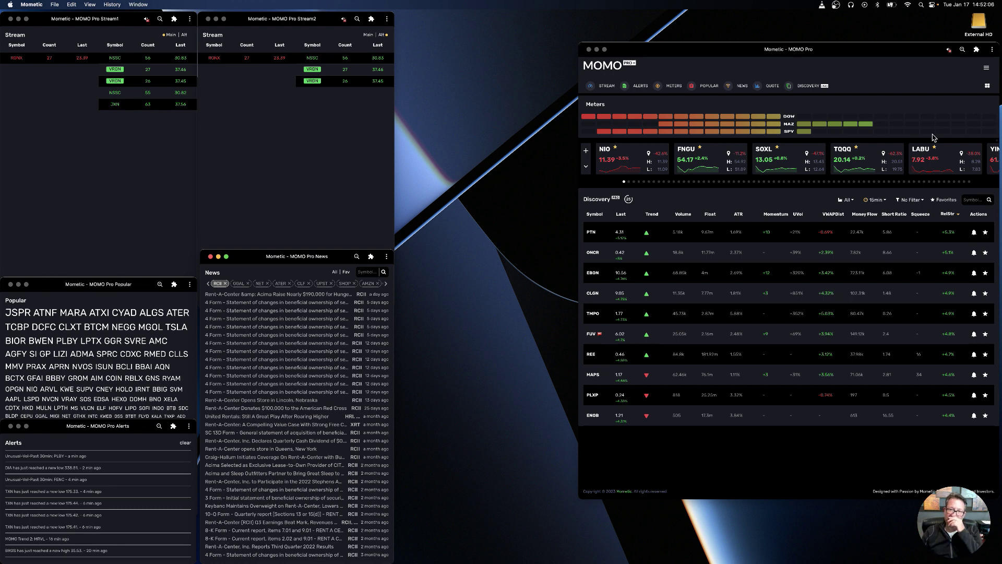
key(super+w)
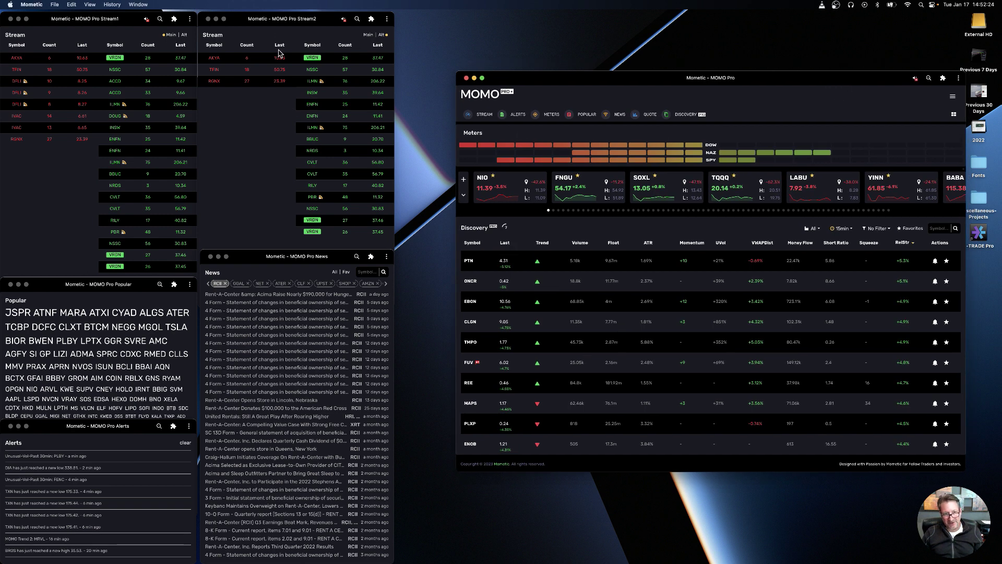
mouse_move(279, 21)
mouse_down()
mouse_move(324, 21)
mouse_move(275, 21)
mouse_up()
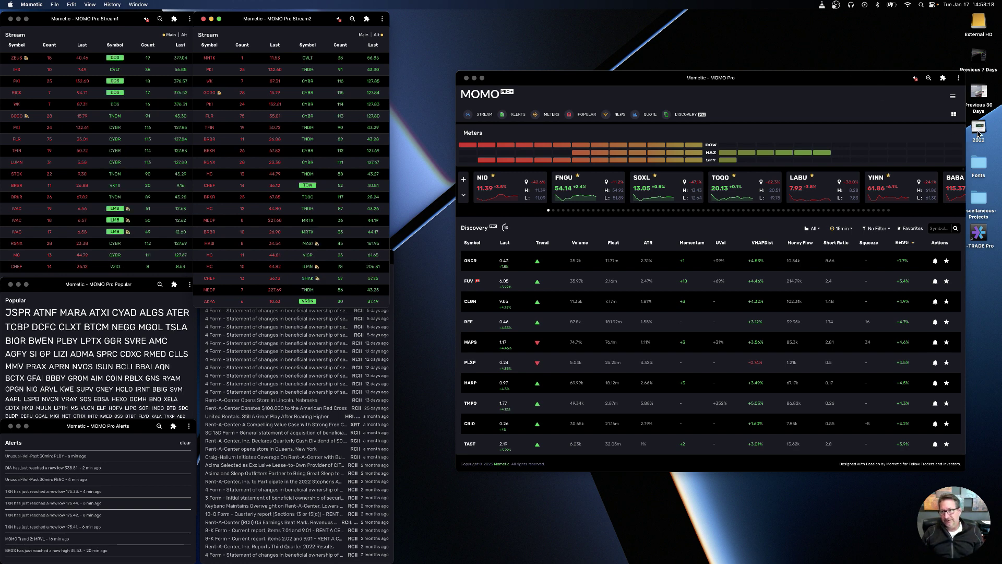
Switch to the Dynamic layout, and enlarge the main window and reposition it up and to the left
click(955, 116)
click(955, 116)
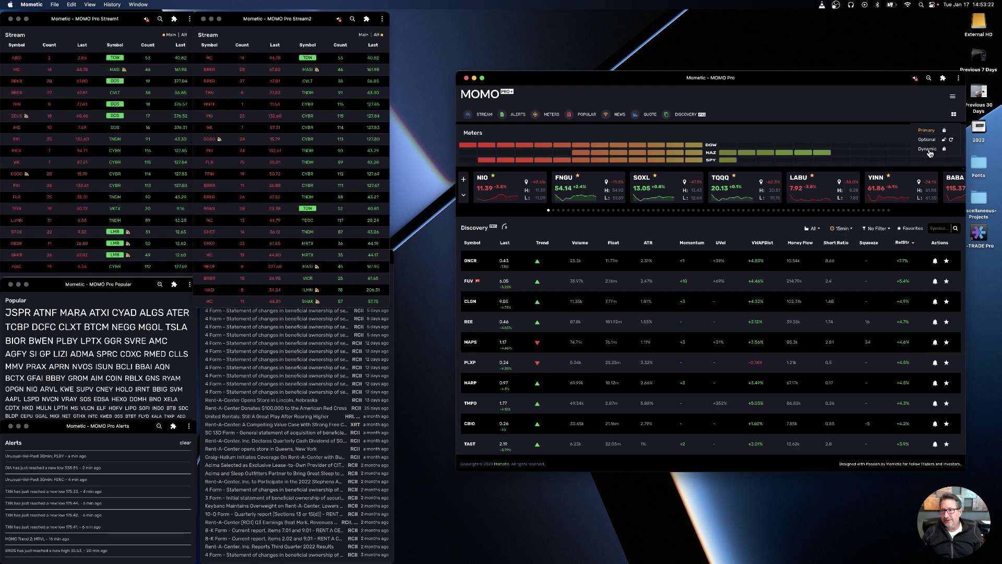
click(929, 151)
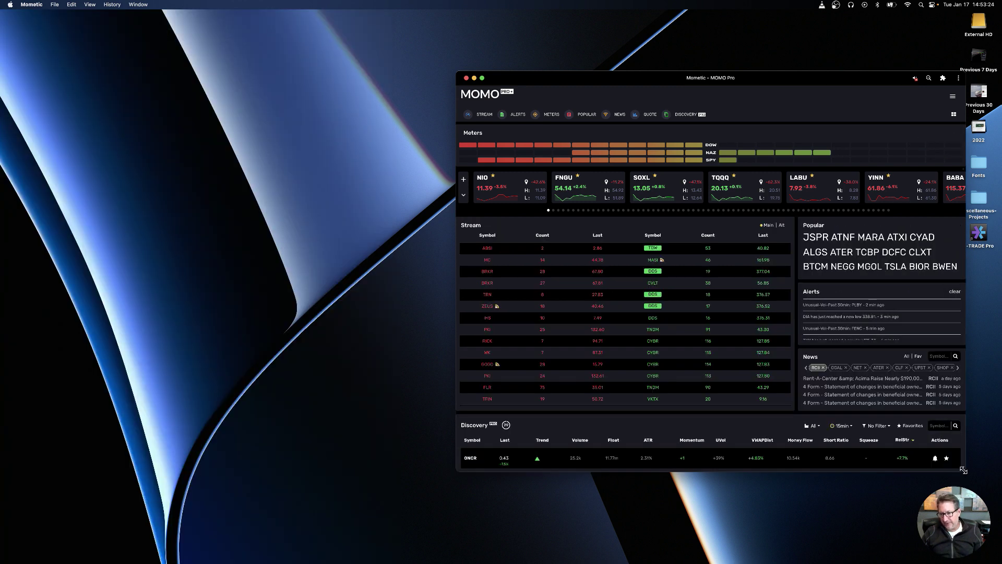
drag(963, 469, 997, 527)
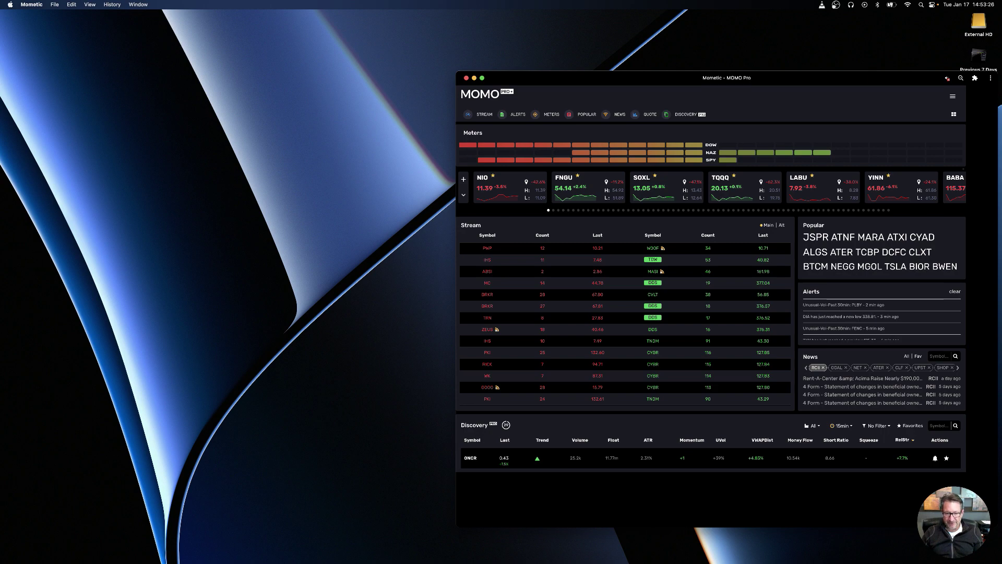
drag(591, 78, 564, 52)
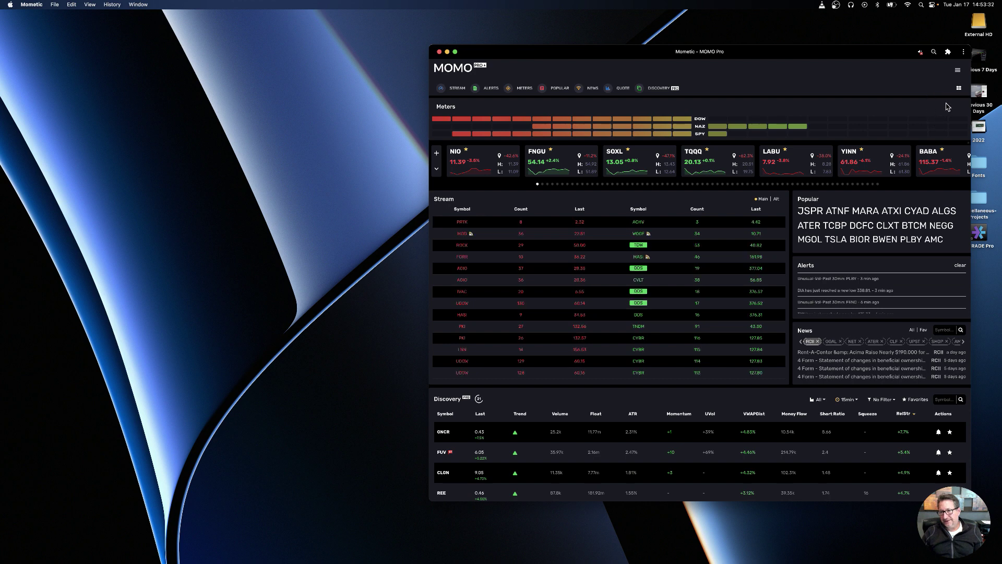
Switch from the Dynamic layout back to the unlocked Optional layout and check the layout list
click(959, 91)
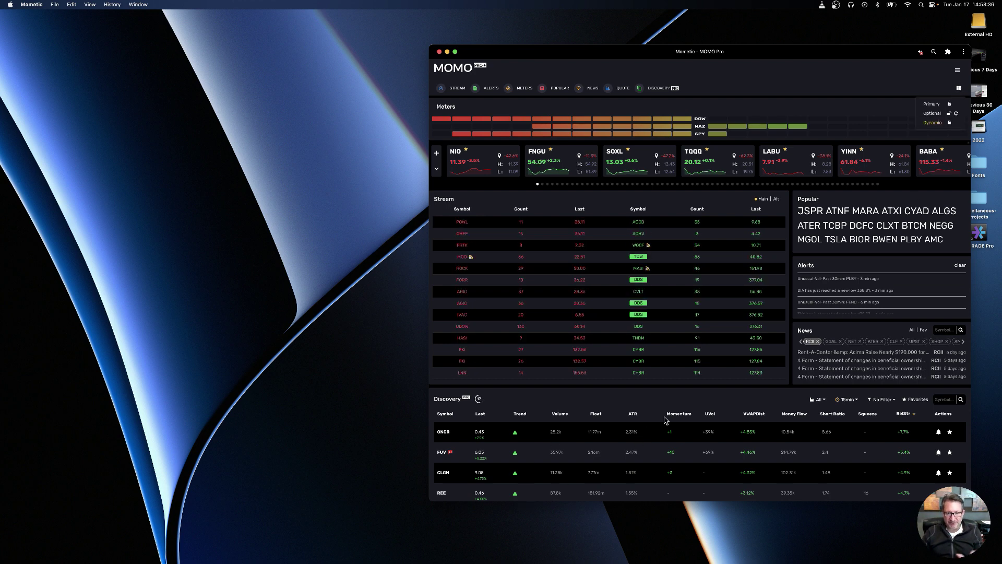
scroll(689, 404, down, 3)
scroll(692, 403, up, 3)
click(776, 400)
click(959, 87)
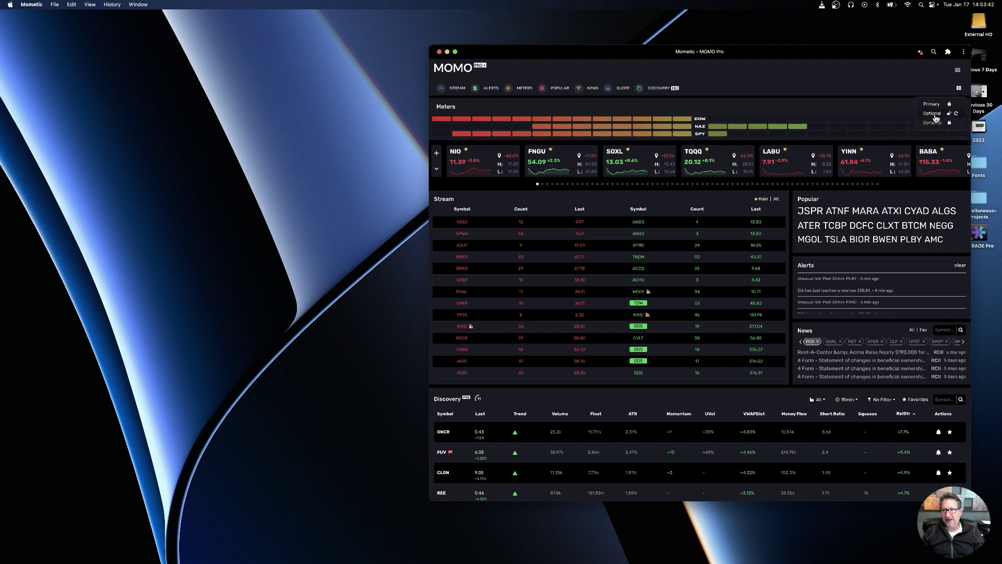
click(943, 113)
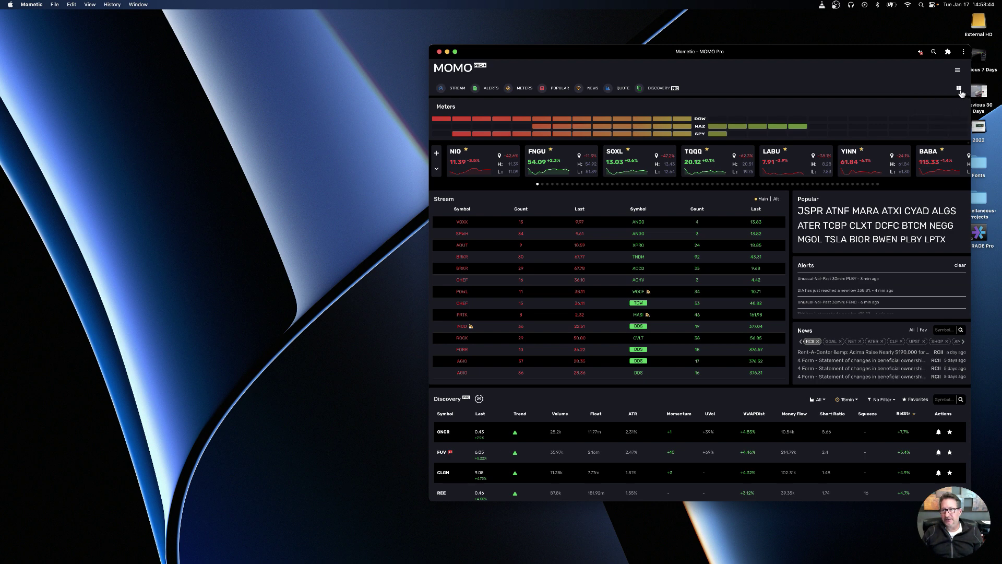
click(958, 88)
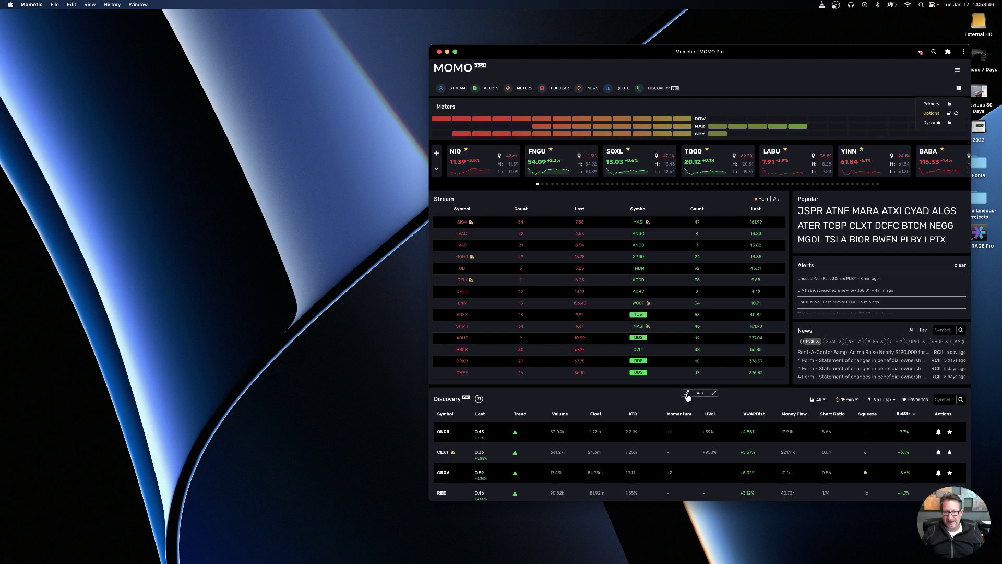
Detach the Discovery panel into its own window, move it to the upper-left of the desktop and enlarge it
click(687, 397)
drag(752, 250, 88, 27)
drag(198, 182, 347, 289)
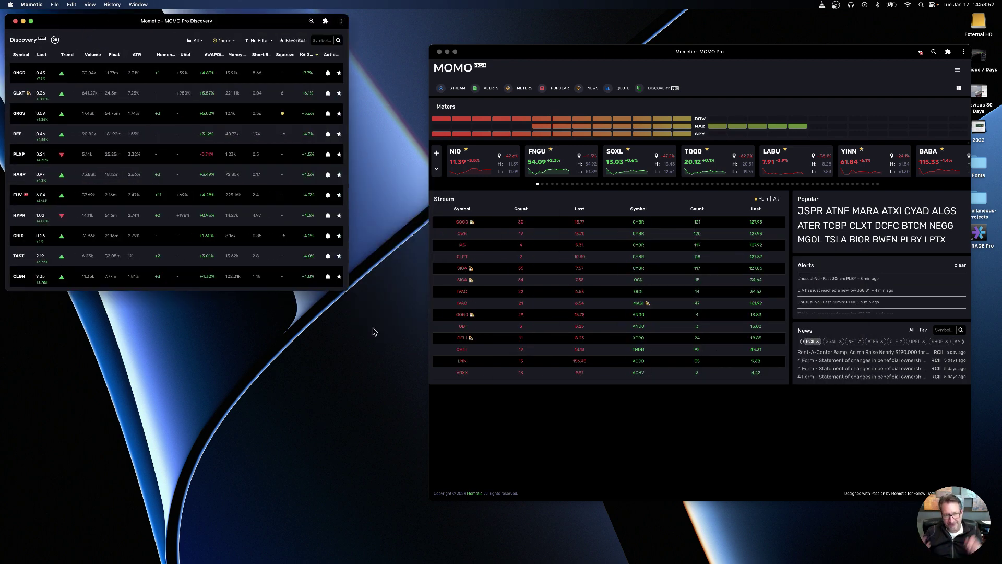